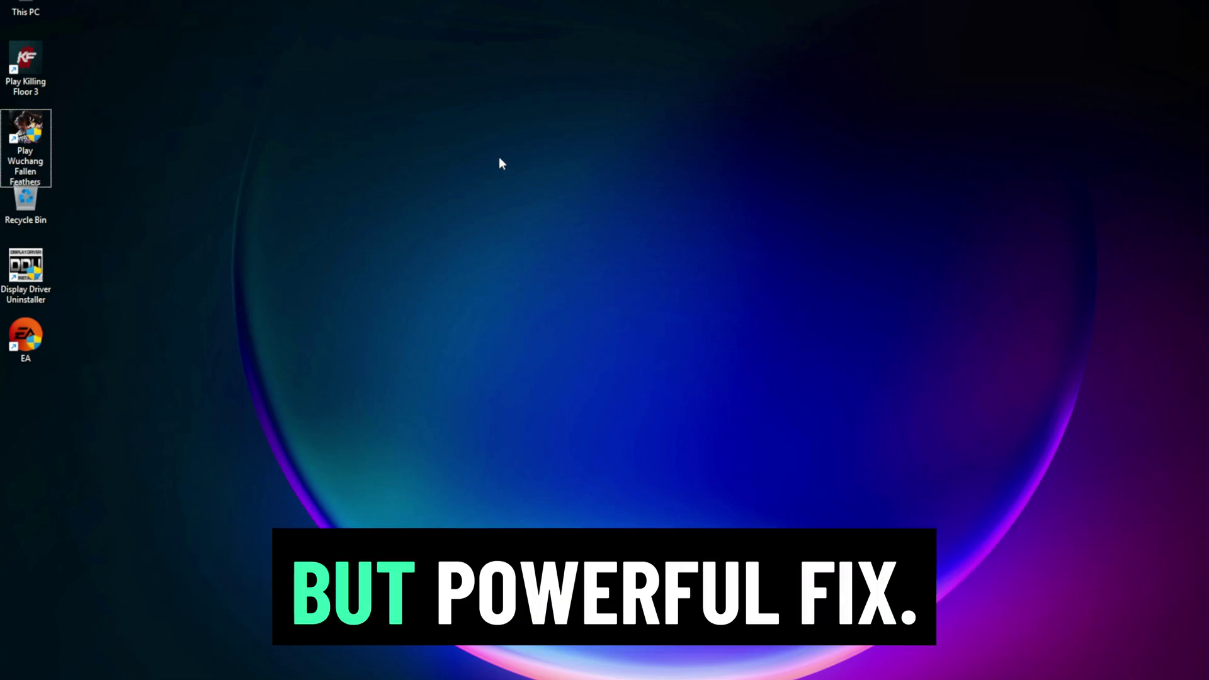
Step: Launch optionalfeatures.exe and enable .NET Framework 3.5 and .NET Framework 4.8 Advanced Services
{"action": "key", "text": "super+r"}
{"action": "left_click", "coordinate": [373, 516]}
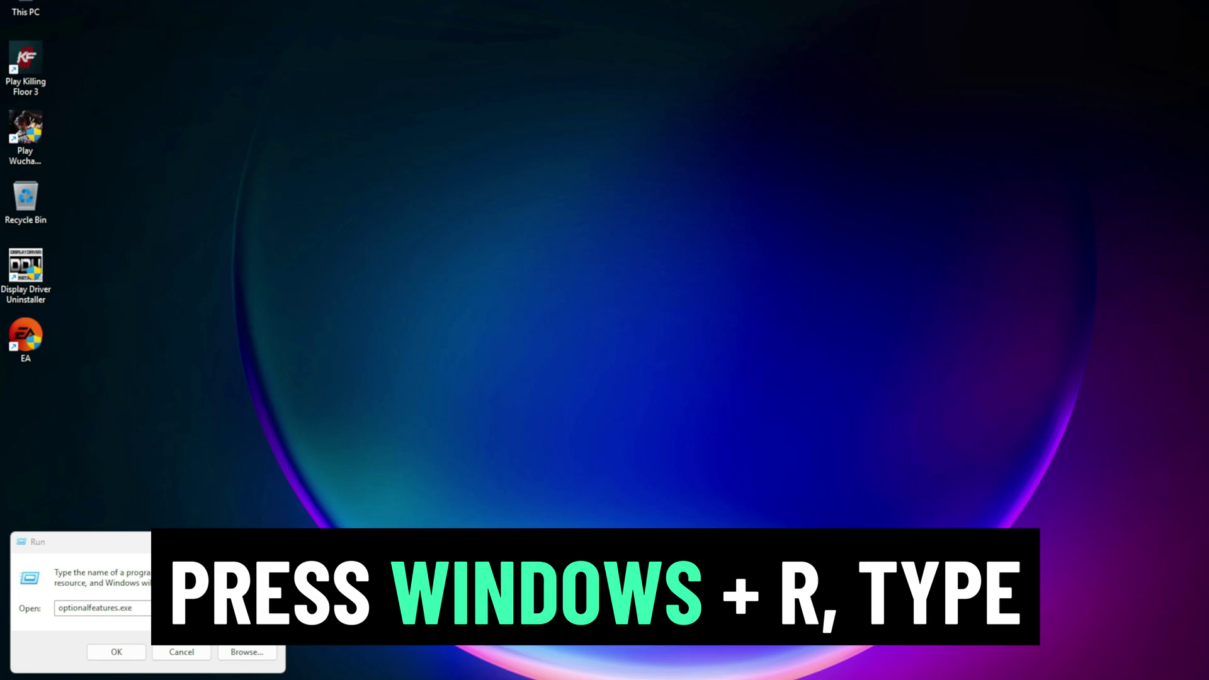
{"action": "left_click_drag", "start_coordinate": [97, 539], "coordinate": [611, 249]}
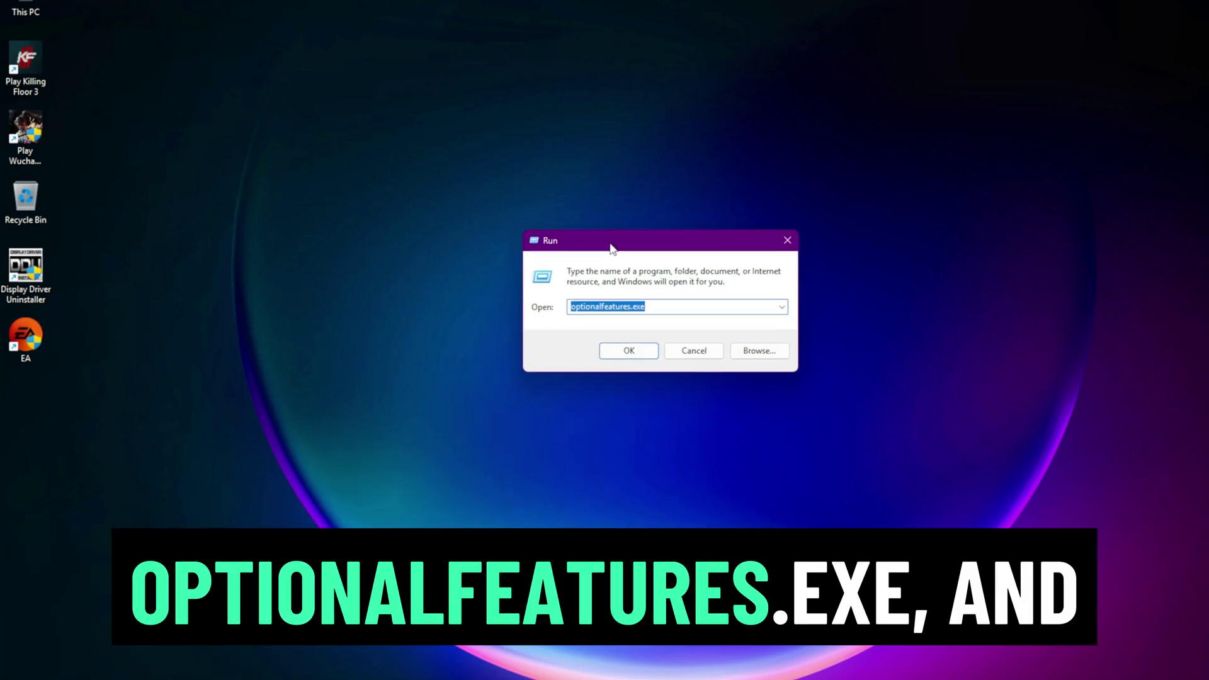
{"action": "left_click", "coordinate": [629, 351]}
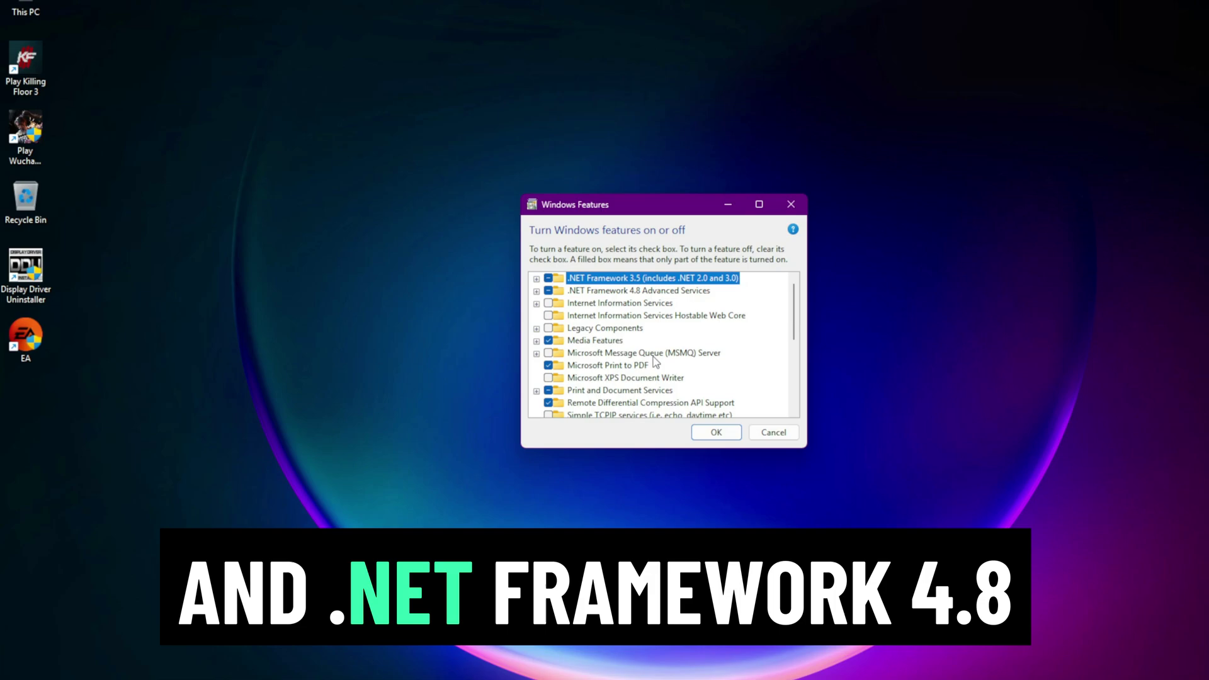
{"action": "left_click", "coordinate": [556, 293]}
{"action": "left_click", "coordinate": [717, 432]}
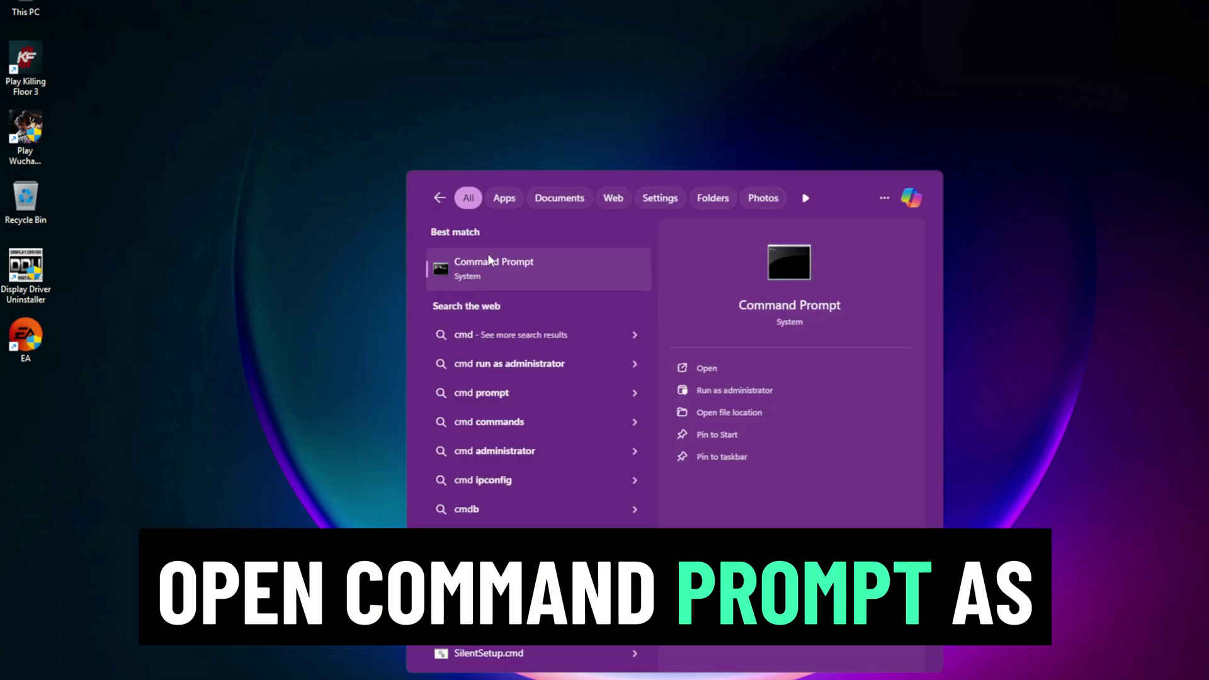
Step: Start Command Prompt as administrator and run sfc /scannow
{"action": "right_click", "coordinate": [491, 258]}
{"action": "left_click", "coordinate": [543, 283]}
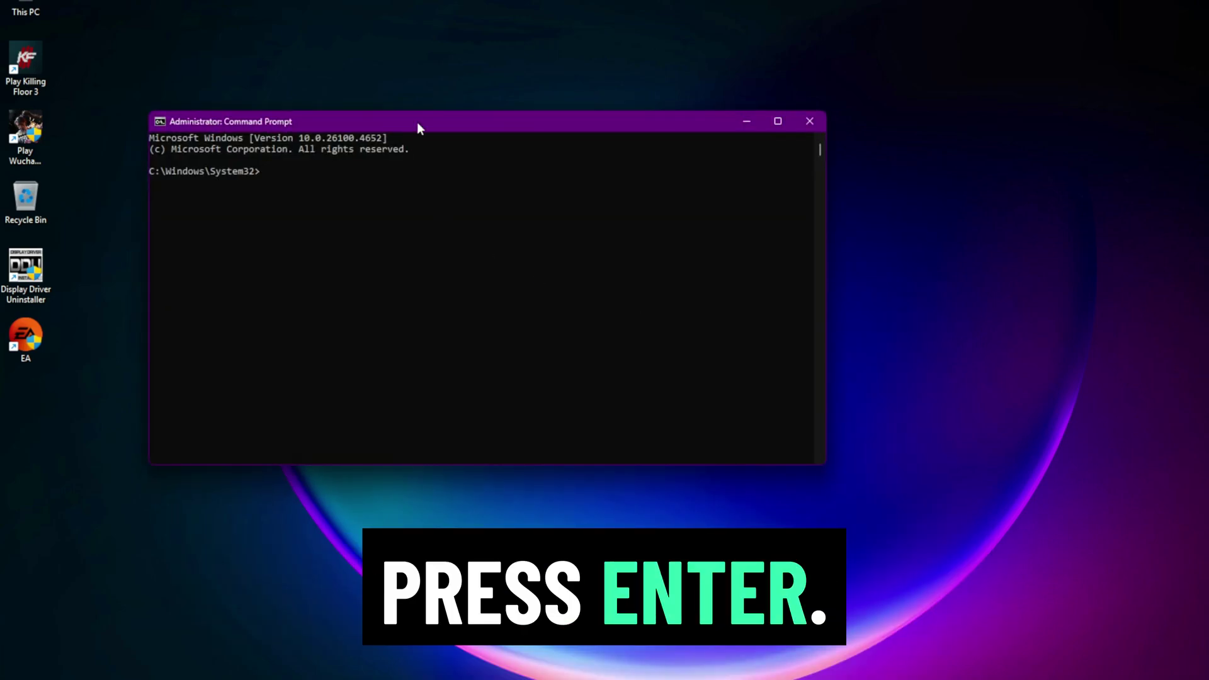
{"action": "left_click_drag", "start_coordinate": [418, 124], "coordinate": [648, 112]}
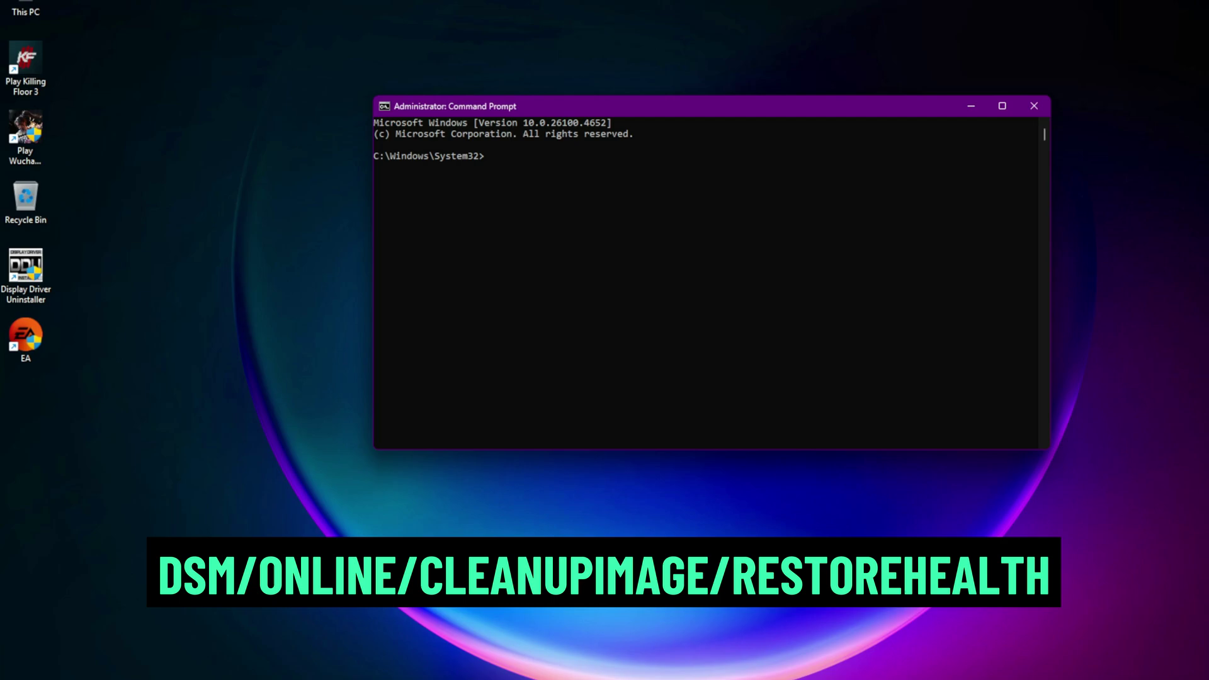
{"action": "left_click", "coordinate": [734, 356]}
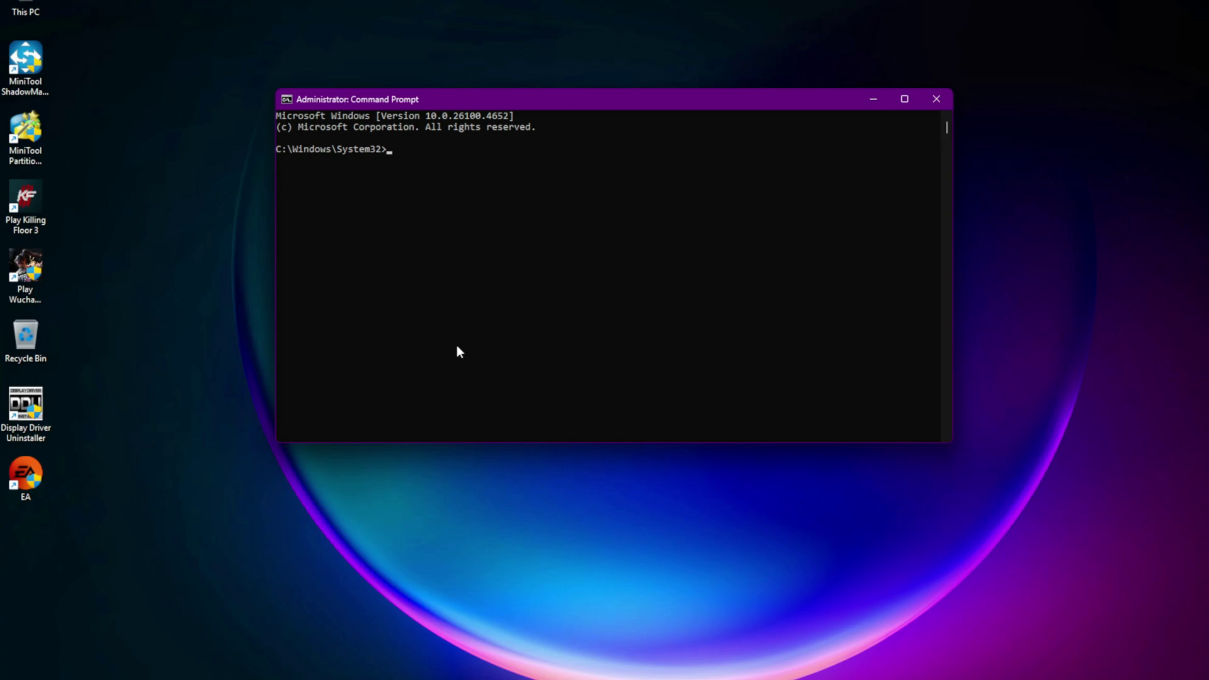
{"action": "type", "text": "sfc /scannow"}
{"action": "key", "text": "Return"}
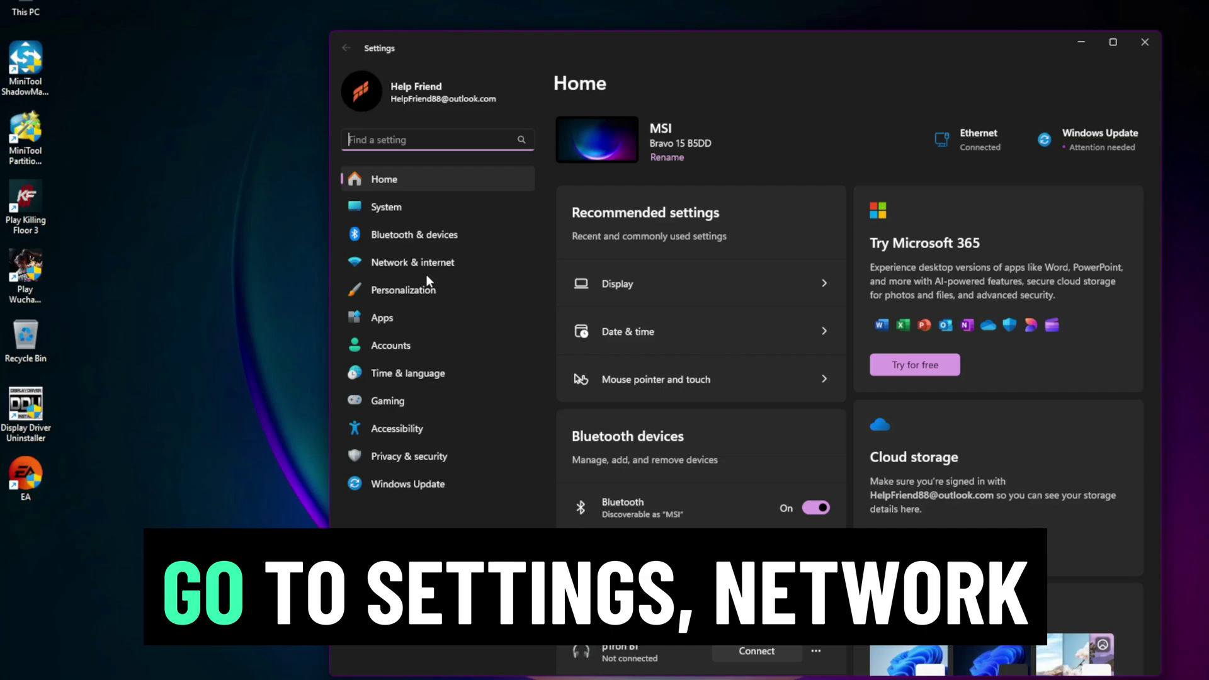
Step: Review the VPN page under Network & internet, then open the Proxy settings
{"action": "left_click", "coordinate": [428, 272]}
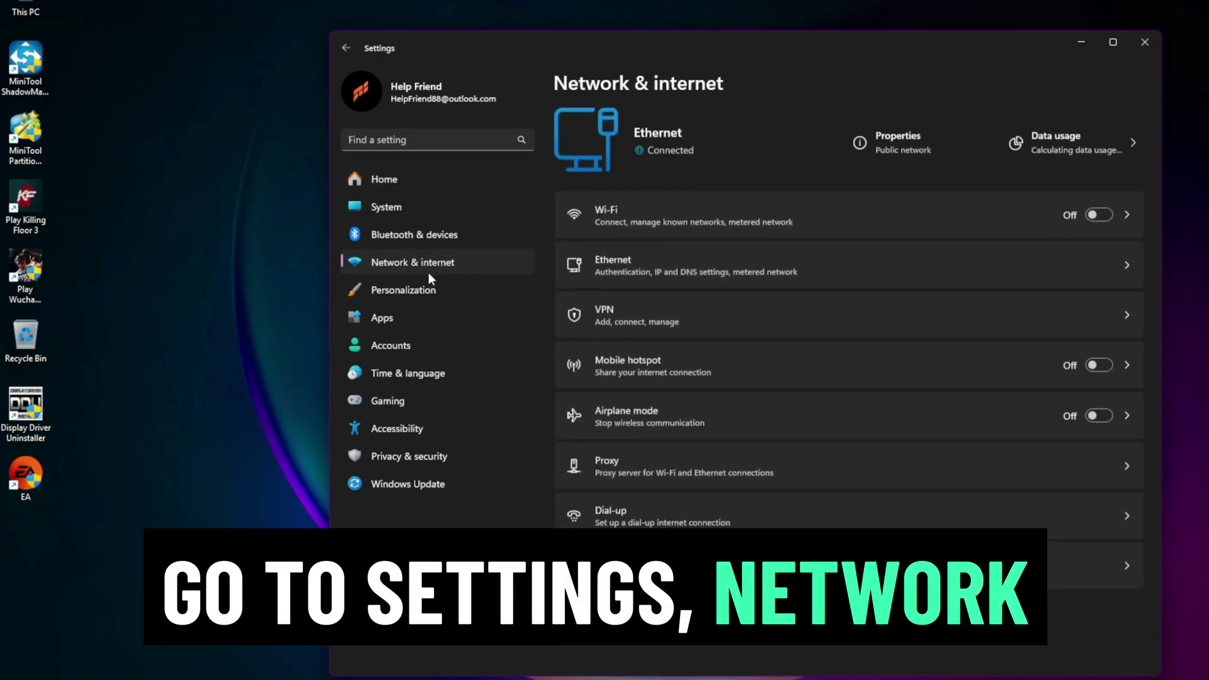
{"action": "left_click", "coordinate": [729, 321]}
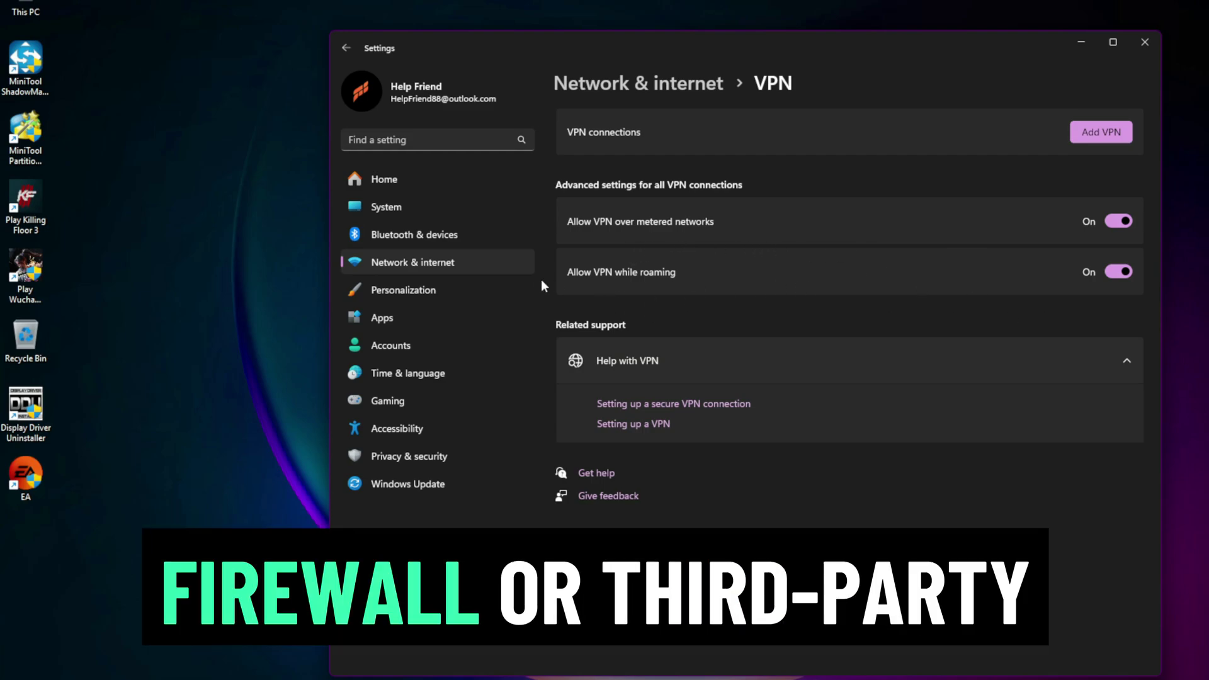
{"action": "left_click", "coordinate": [350, 57]}
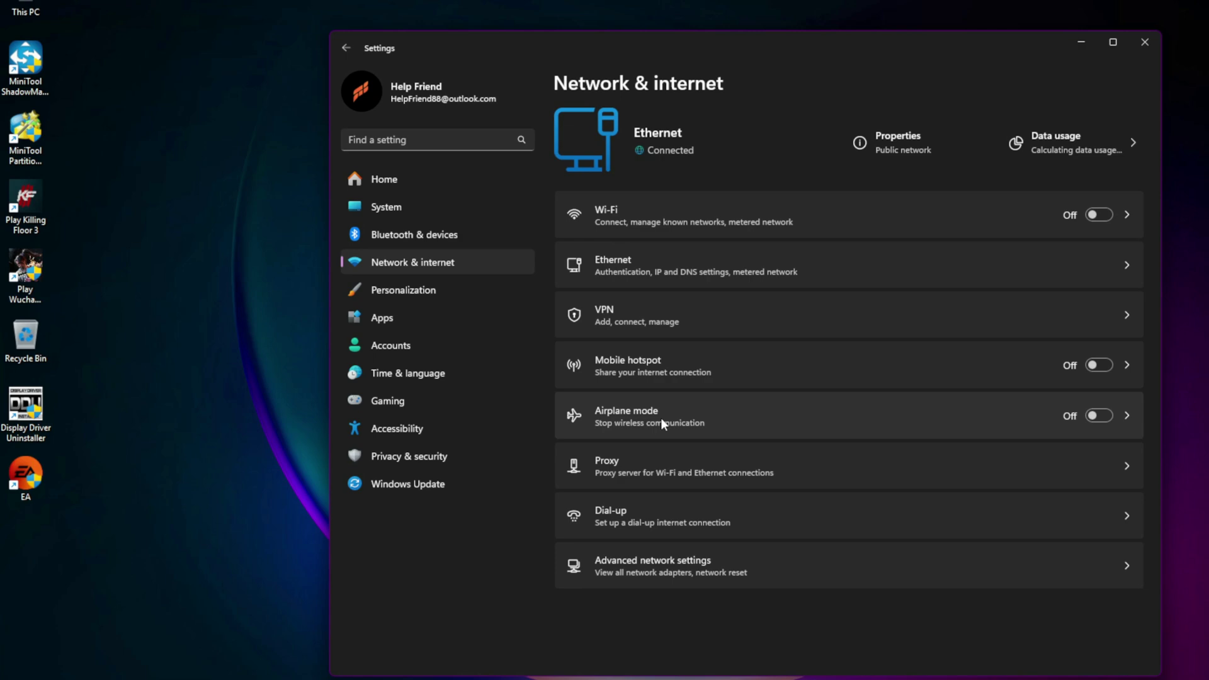
{"action": "left_click", "coordinate": [687, 466]}
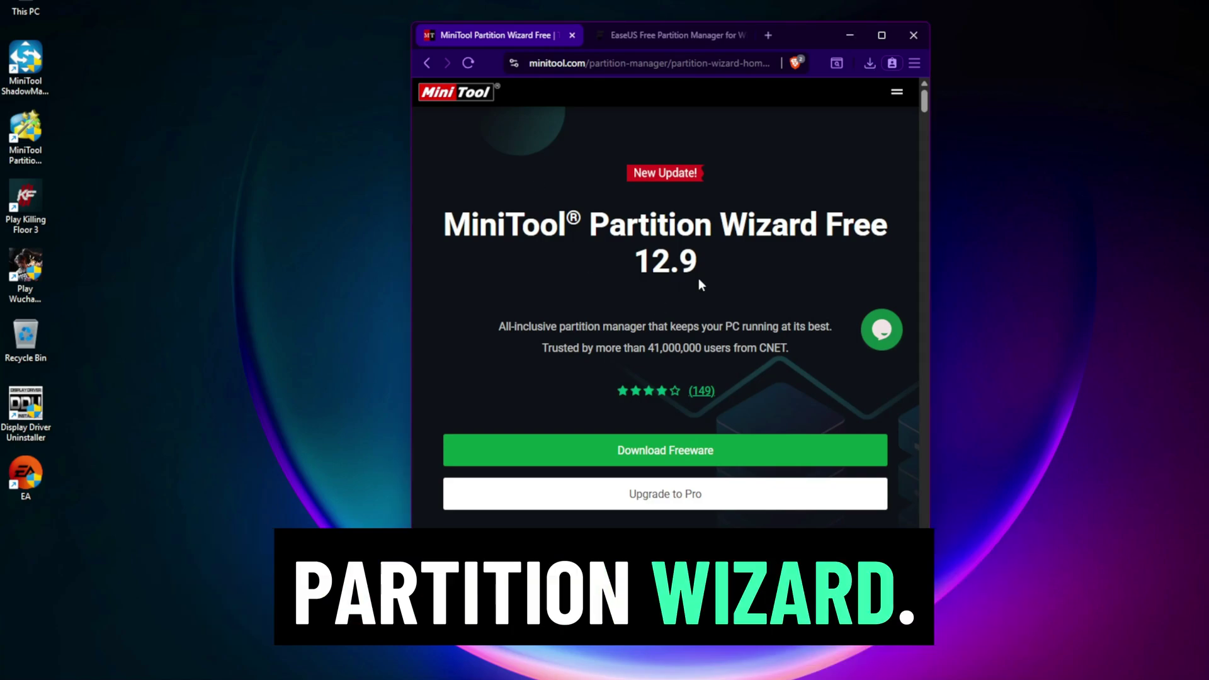
Step: Switch Brave to the EaseUS Partition Master Free tab
{"action": "key", "text": "ctrl+Tab"}
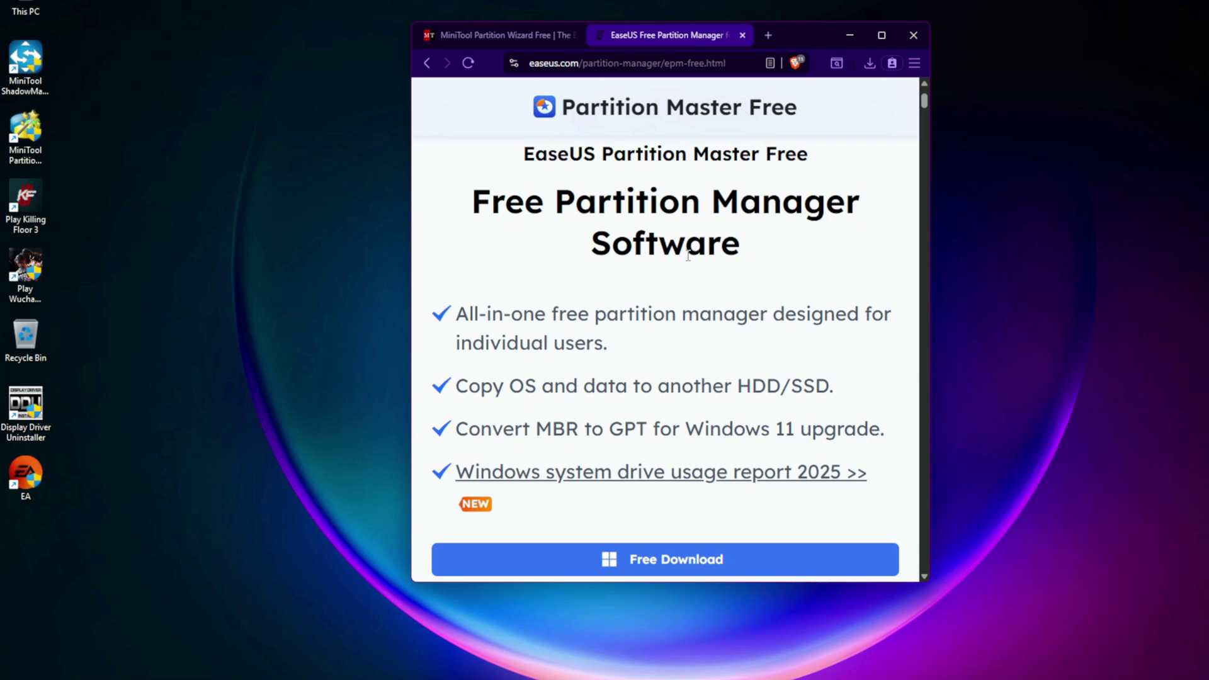
{"action": "scroll", "coordinate": [703, 282], "scroll_direction": "up", "scroll_amount": 2}
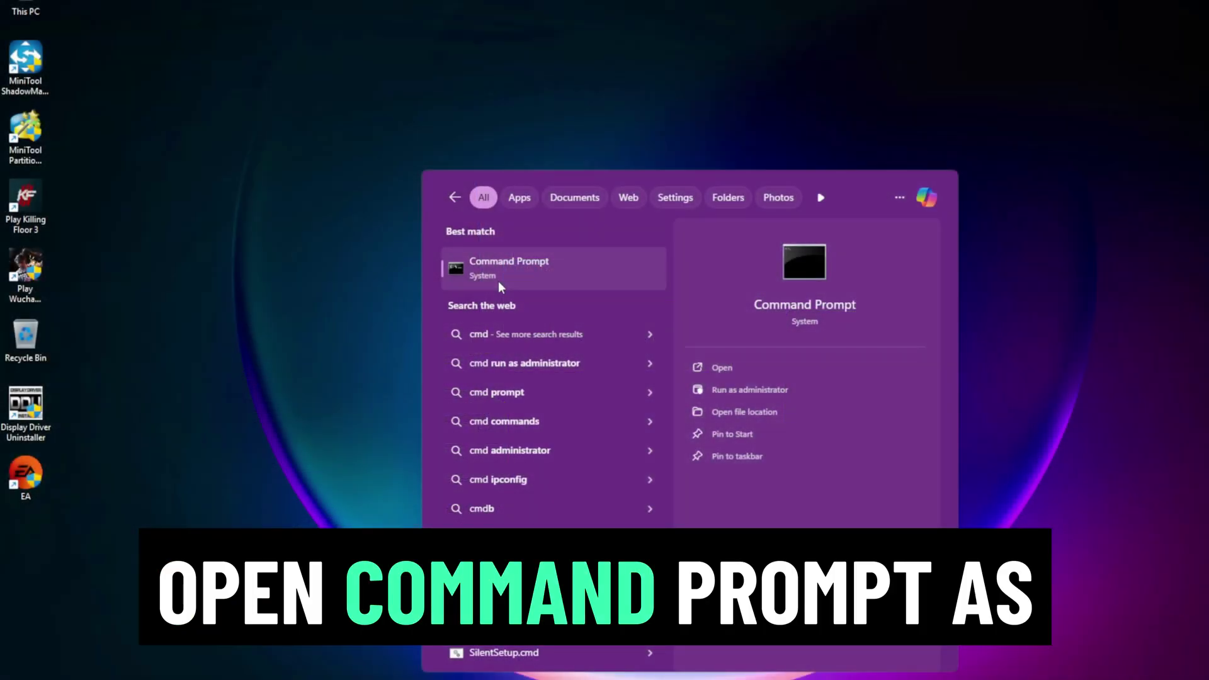
Step: In an administrator Command Prompt, run the pasted commands stopping services, renaming catroot2 and restarting wuauserv, cryptSvc, bits, msiserver
{"action": "right_click", "coordinate": [498, 281]}
{"action": "left_click", "coordinate": [529, 300]}
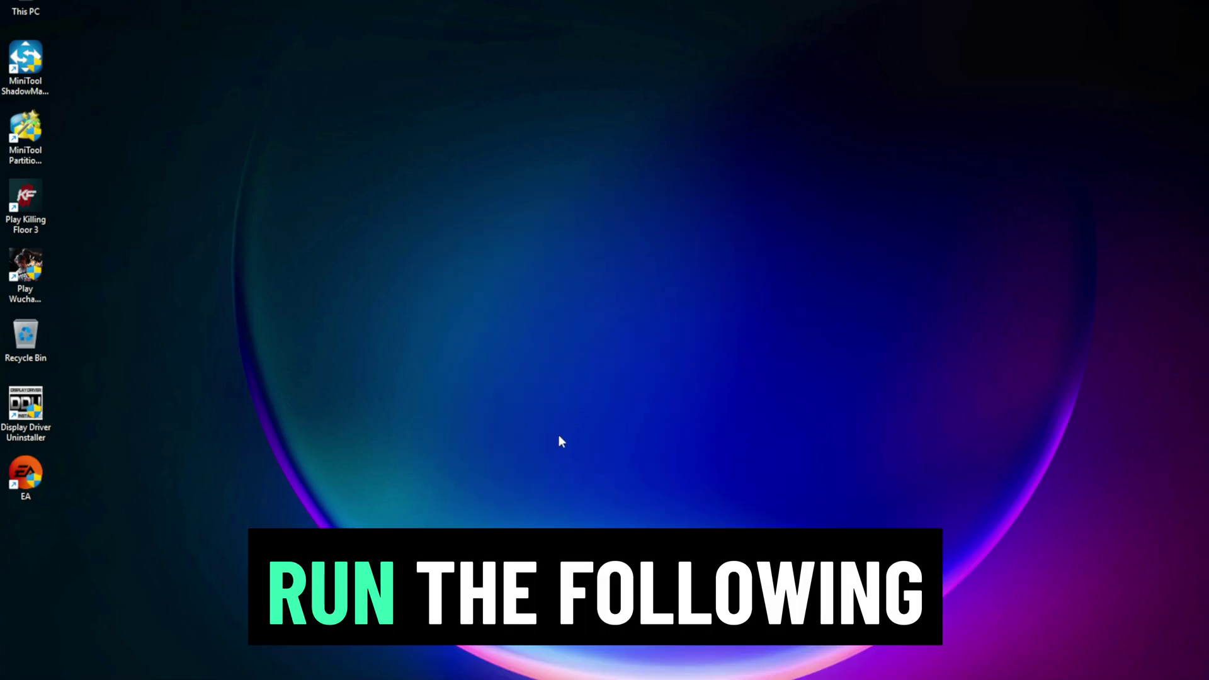
{"action": "left_click_drag", "start_coordinate": [378, 5], "coordinate": [697, 109]}
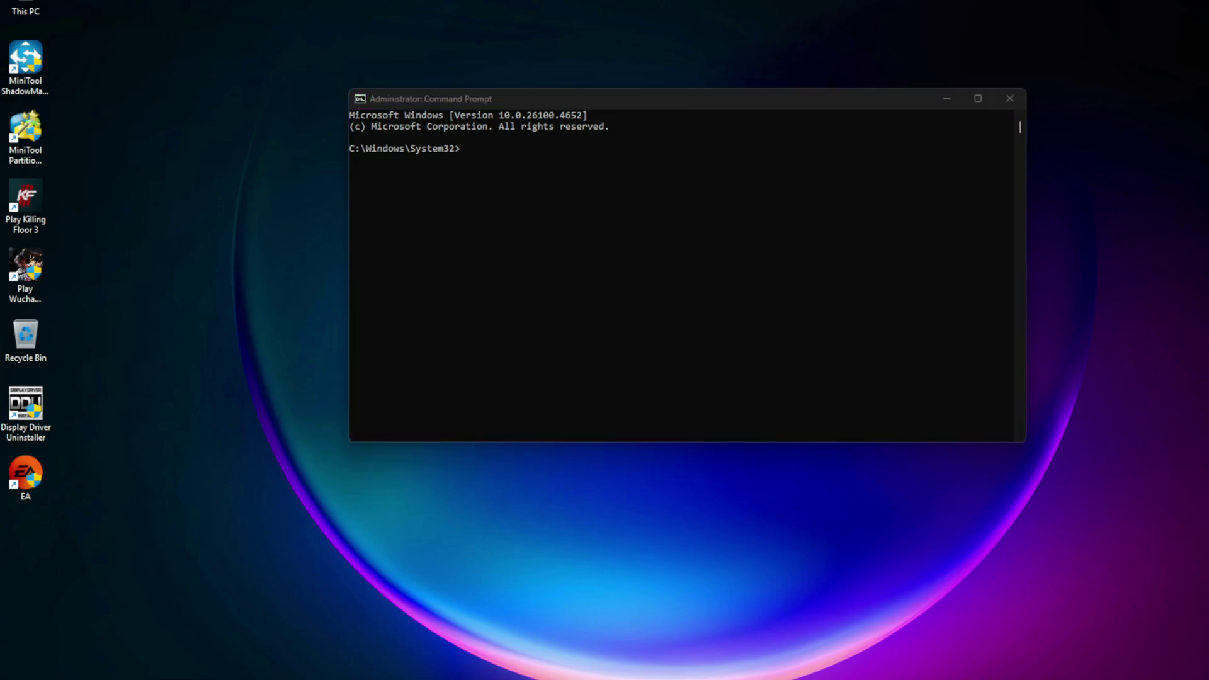
{"action": "left_click", "coordinate": [522, 280]}
{"action": "type", "text": "net stop wuauserv"}
{"action": "key", "text": "Return"}
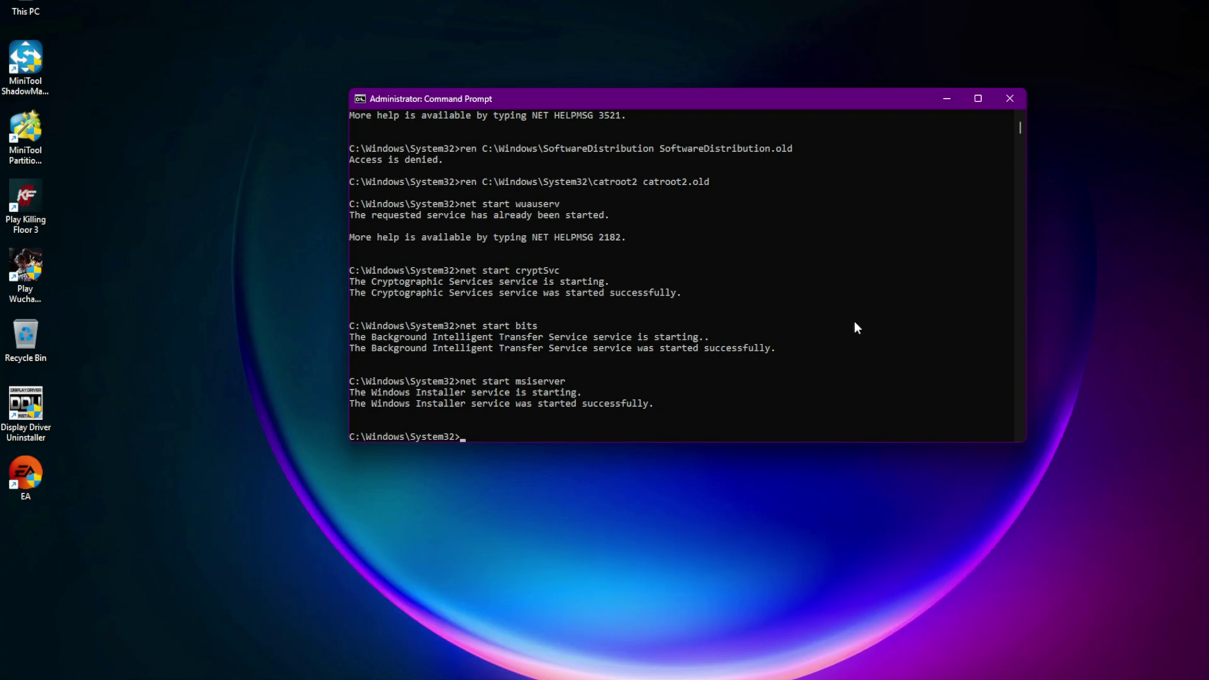
{"action": "scroll", "coordinate": [838, 340], "scroll_direction": "up", "scroll_amount": 7}
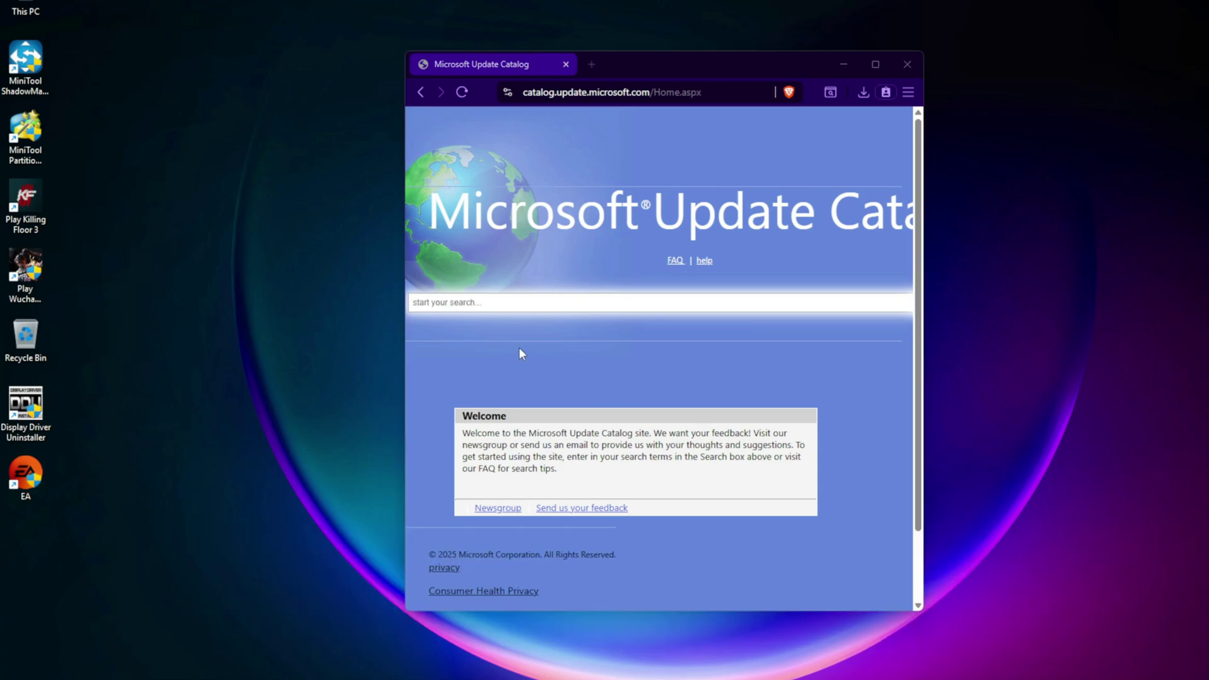
Step: Search the Microsoft Update Catalog for KB5062660
{"action": "left_click", "coordinate": [489, 303]}
{"action": "type", "text": "KB5062660"}
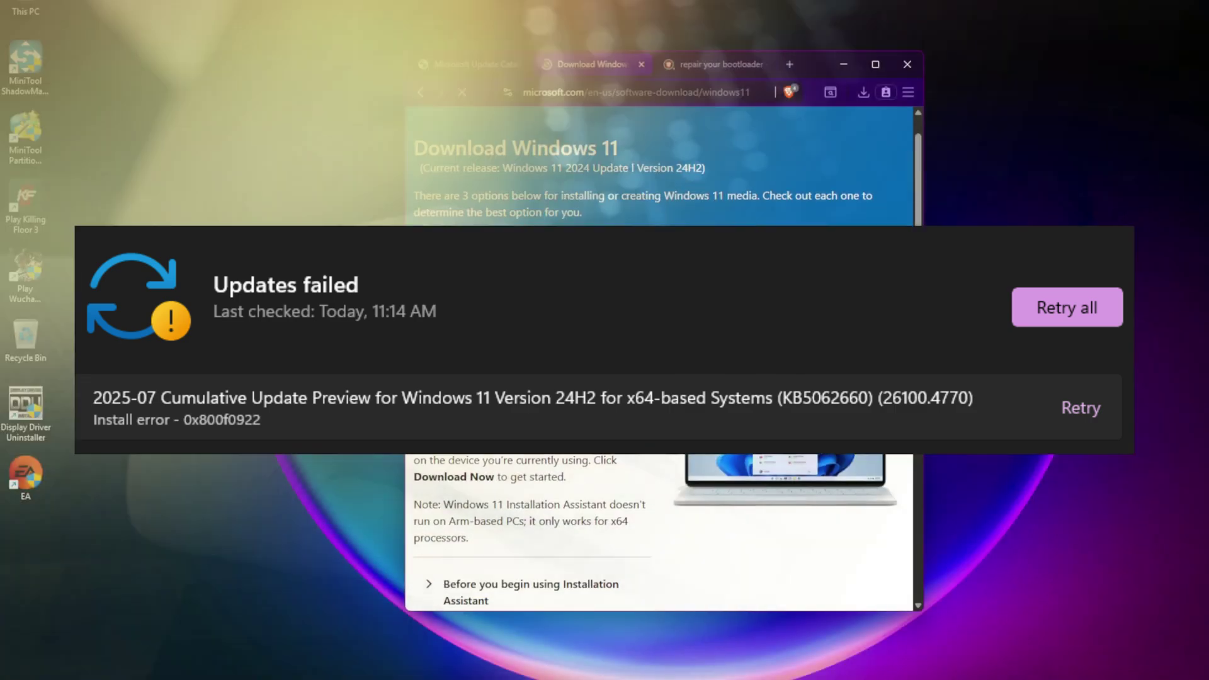
Step: Open Dell's EFI bootloader repair article from the search results and dismiss the region prompt
{"action": "scroll", "coordinate": [676, 465], "scroll_direction": "down", "scroll_amount": 3}
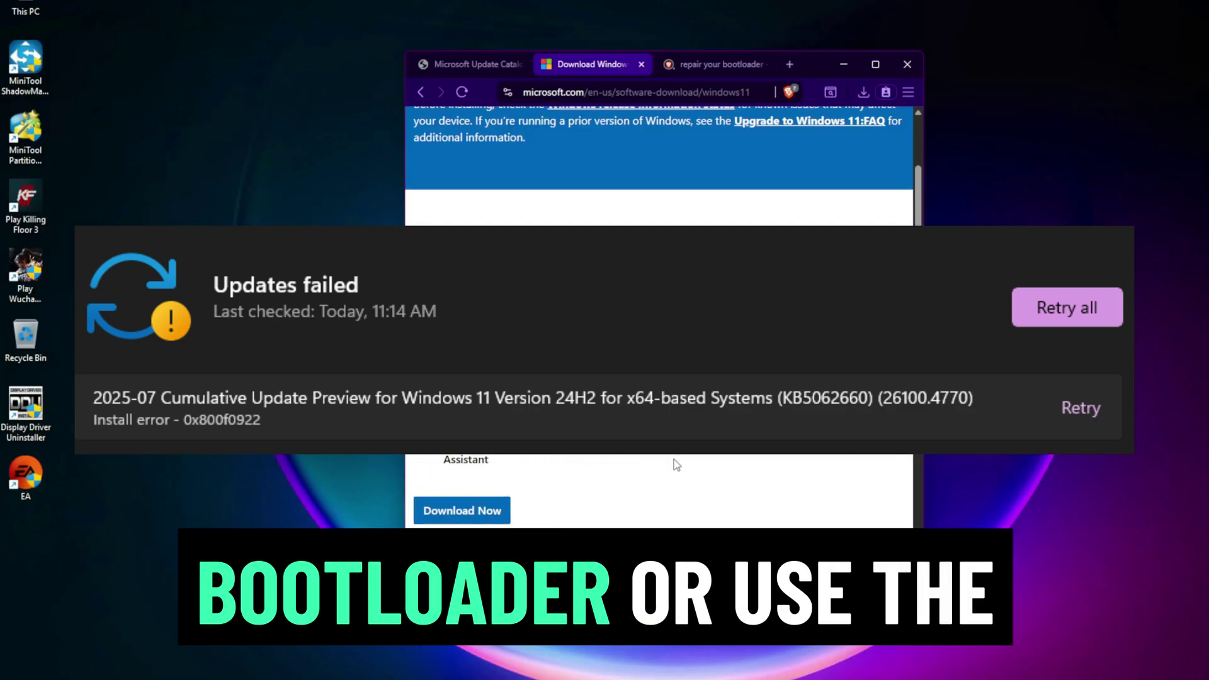
{"action": "scroll", "coordinate": [677, 466], "scroll_direction": "up", "scroll_amount": 3}
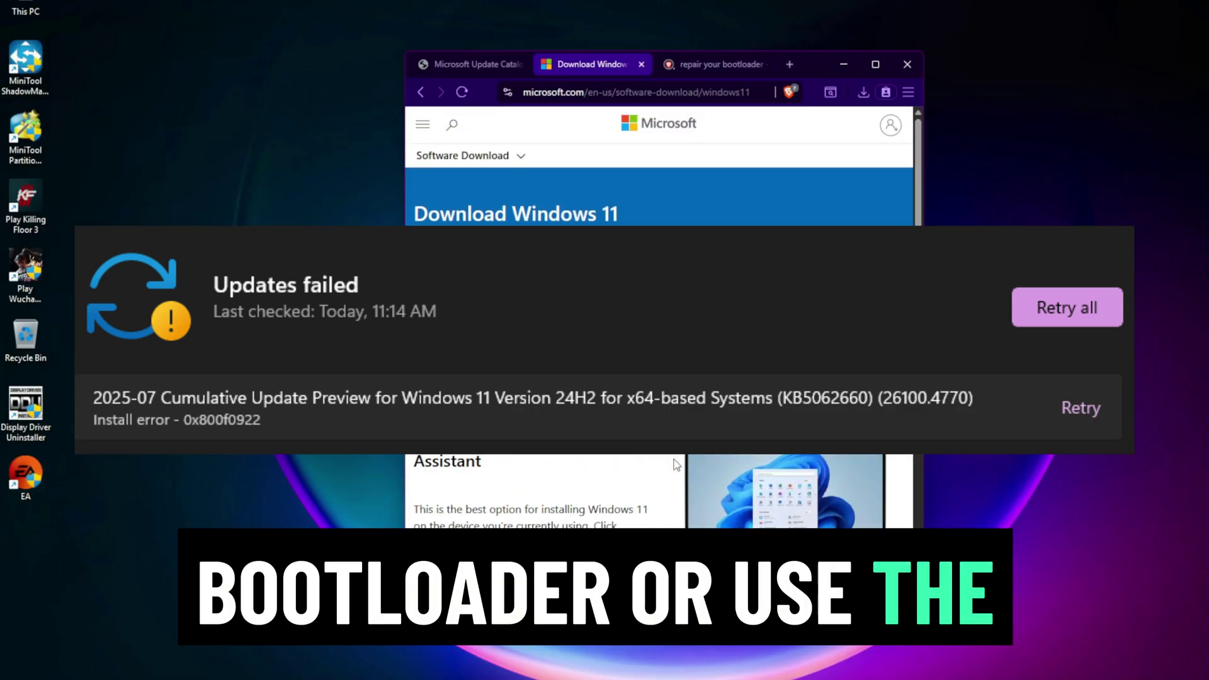
{"action": "left_click", "coordinate": [716, 64]}
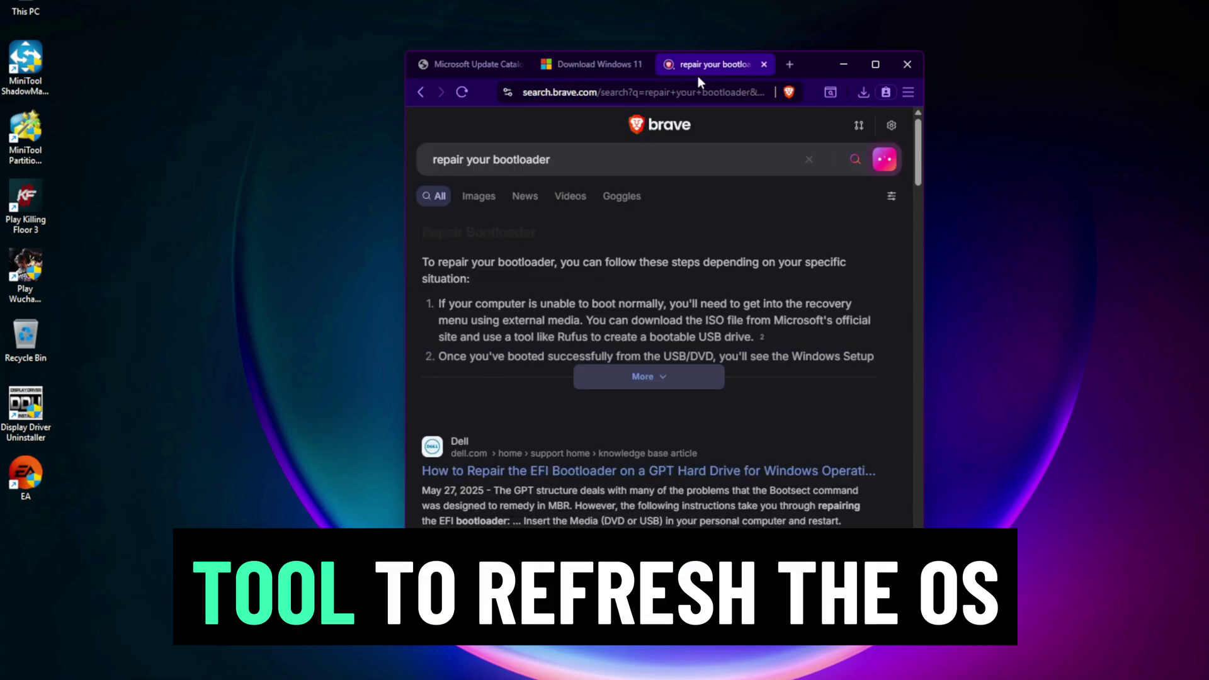
{"action": "left_click", "coordinate": [502, 479]}
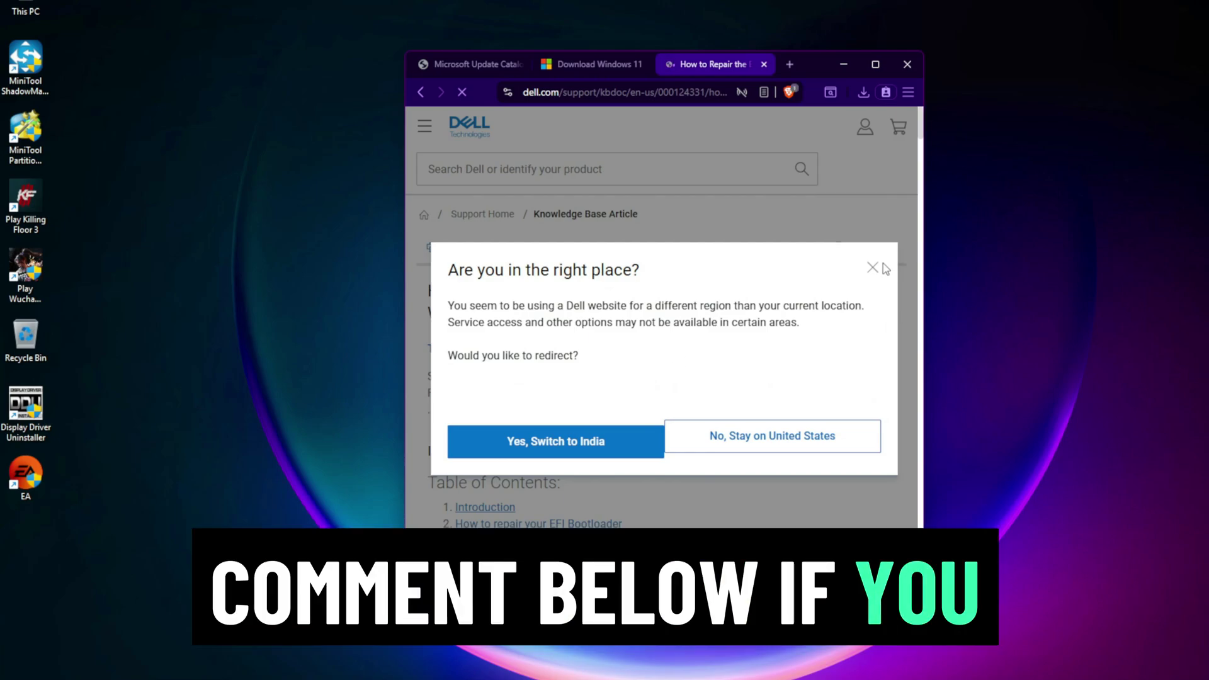
{"action": "left_click", "coordinate": [872, 269]}
{"action": "scroll", "coordinate": [686, 414], "scroll_direction": "down", "scroll_amount": 1}
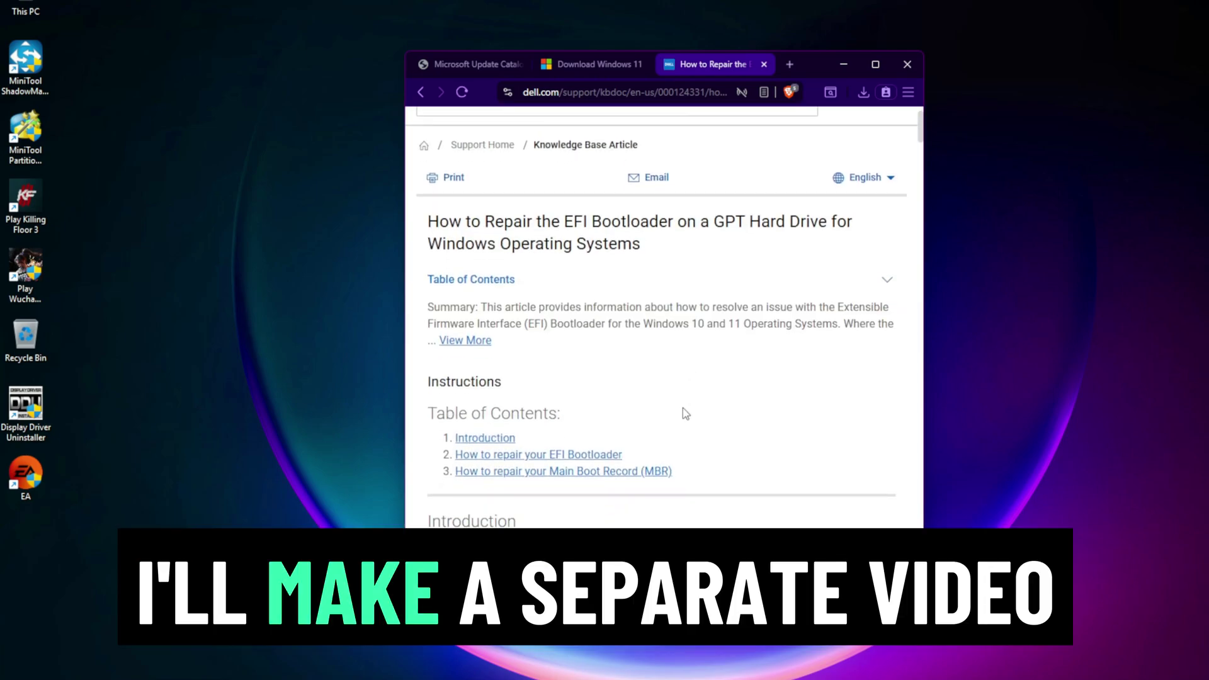
{"action": "scroll", "coordinate": [685, 414], "scroll_direction": "down", "scroll_amount": 5}
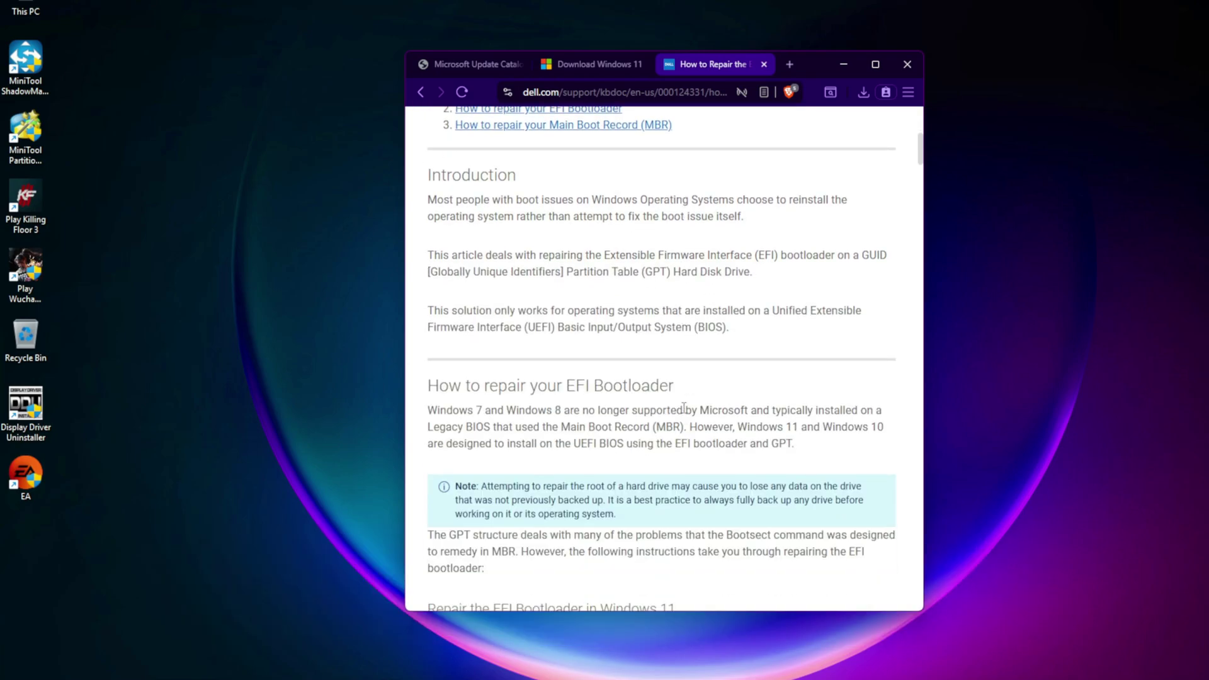